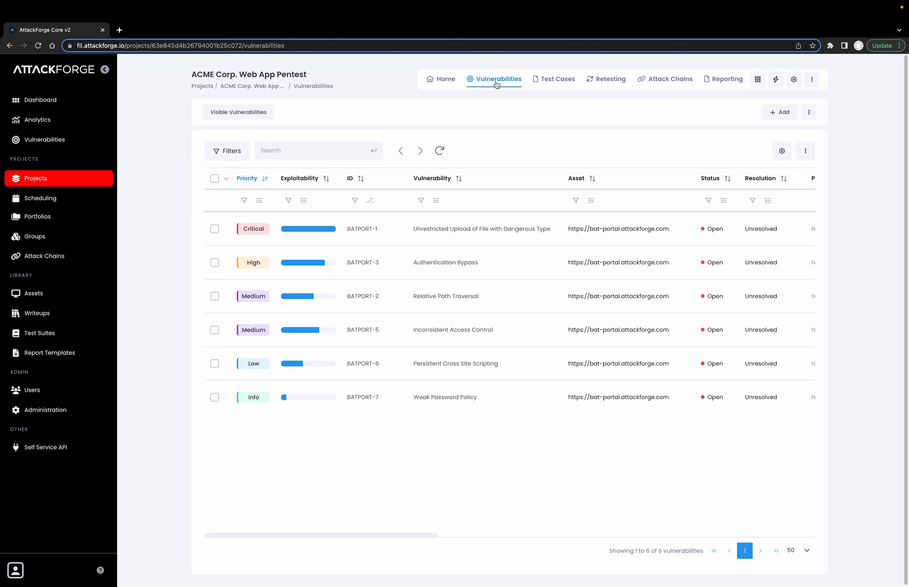
Open the "Unrestricted Upload of File with Dangerous Type" vulnerability and review its description, remediation recommendation, reproduction steps, notes and evidence.
{"action": "left_click", "coordinate": [484, 233]}
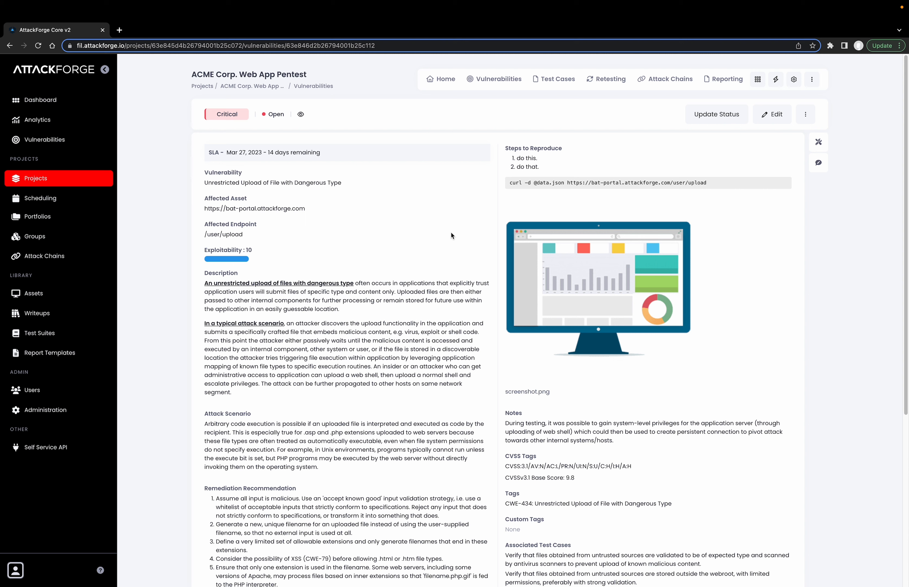
{"action": "mouse_move", "coordinate": [272, 121]}
{"action": "scroll", "coordinate": [284, 300], "scroll_direction": "down", "scroll_amount": 5}
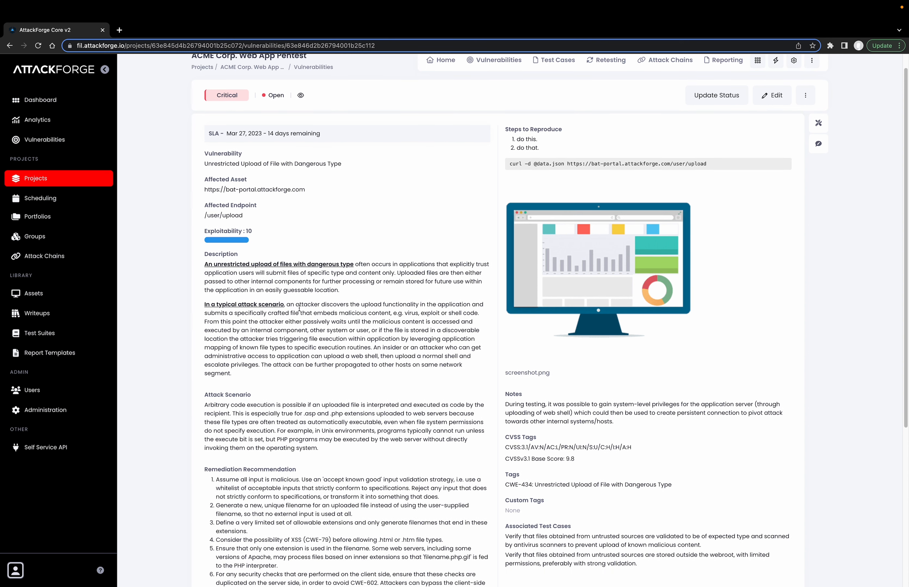
{"action": "scroll", "coordinate": [321, 362], "scroll_direction": "down", "scroll_amount": 6}
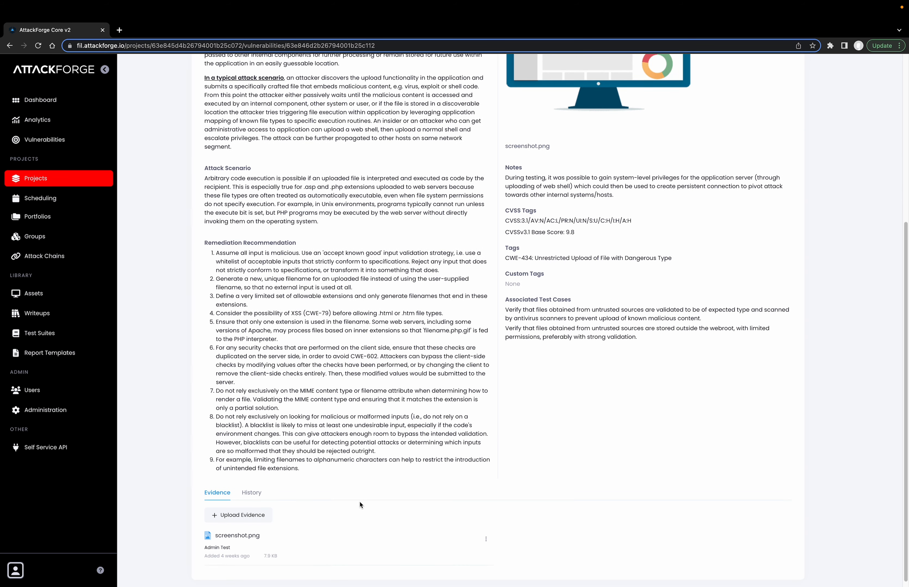
{"action": "scroll", "coordinate": [359, 501], "scroll_direction": "up", "scroll_amount": 11}
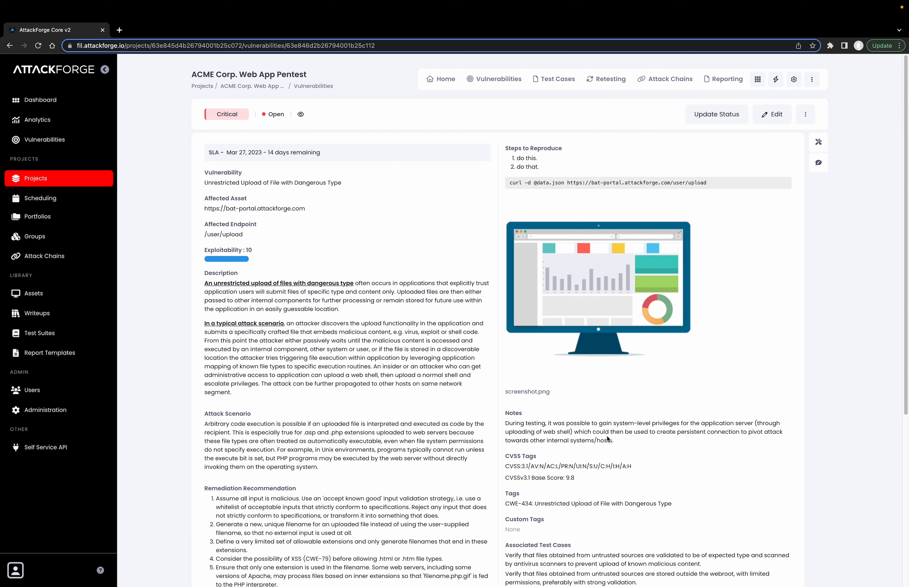
{"action": "scroll", "coordinate": [575, 437], "scroll_direction": "down", "scroll_amount": 1}
{"action": "scroll", "coordinate": [575, 439], "scroll_direction": "down", "scroll_amount": 5}
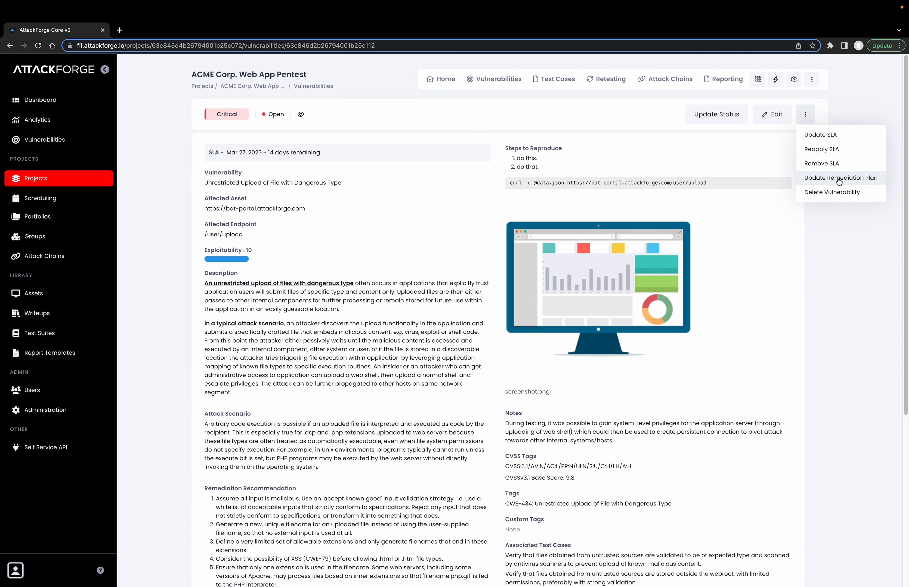
Update the vulnerability's remediation plan with target date Mar 19, 2023 and supporting information about adding restrictions and server-side checks on file uploads.
{"action": "left_click", "coordinate": [838, 178]}
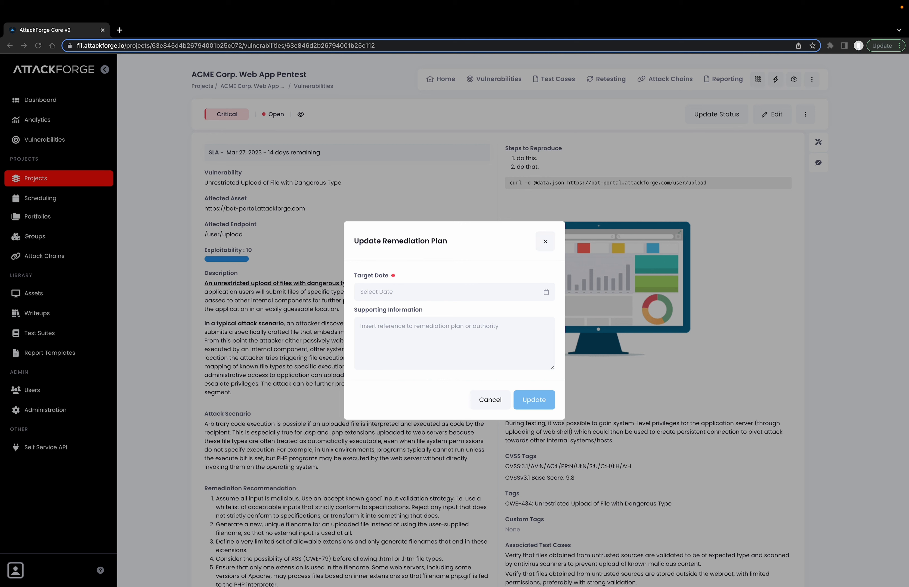
{"action": "left_click", "coordinate": [400, 343]}
{"action": "type", "text": "John is adding restrictions and server-side checks on file uploads"}
{"action": "left_click", "coordinate": [399, 292]}
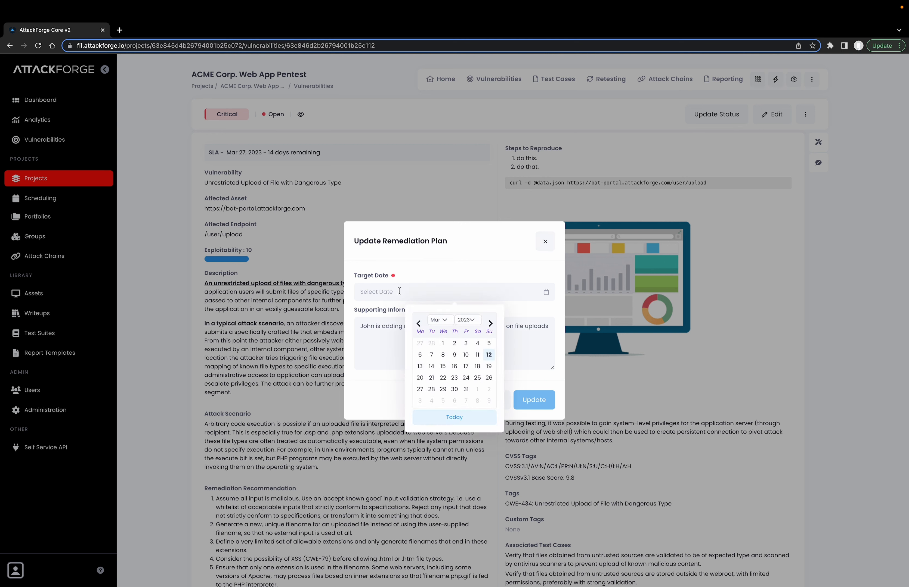
{"action": "left_click", "coordinate": [488, 367]}
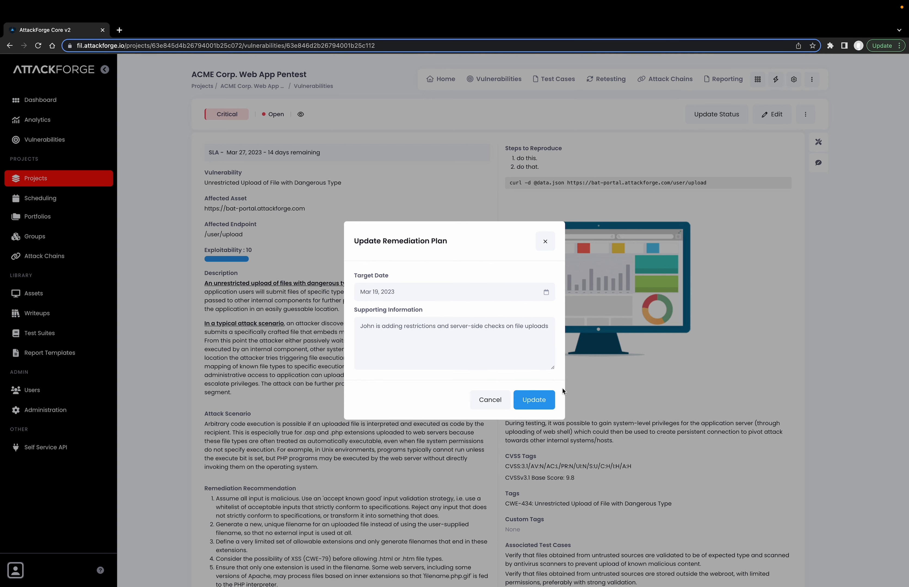
{"action": "left_click", "coordinate": [542, 405]}
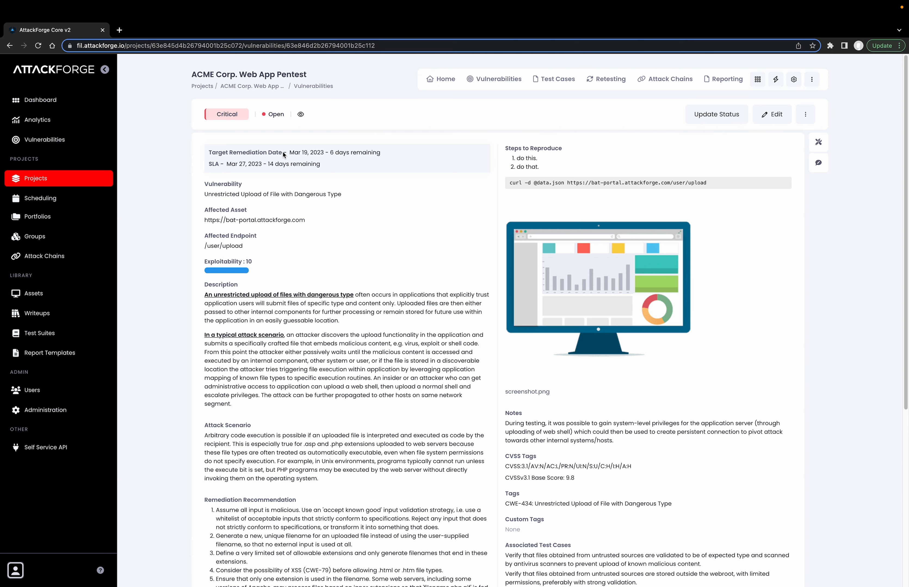
Show the remediation notes and mark the vulnerability Ready for Retesting with the note "Restrictions and server-side checks are now enabled.".
{"action": "left_click", "coordinate": [819, 144]}
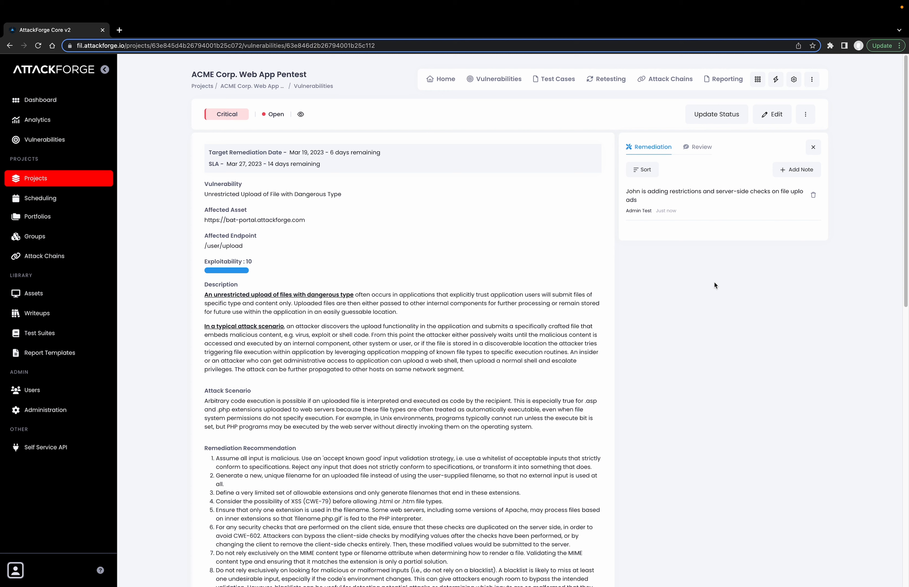
{"action": "left_click", "coordinate": [717, 116]}
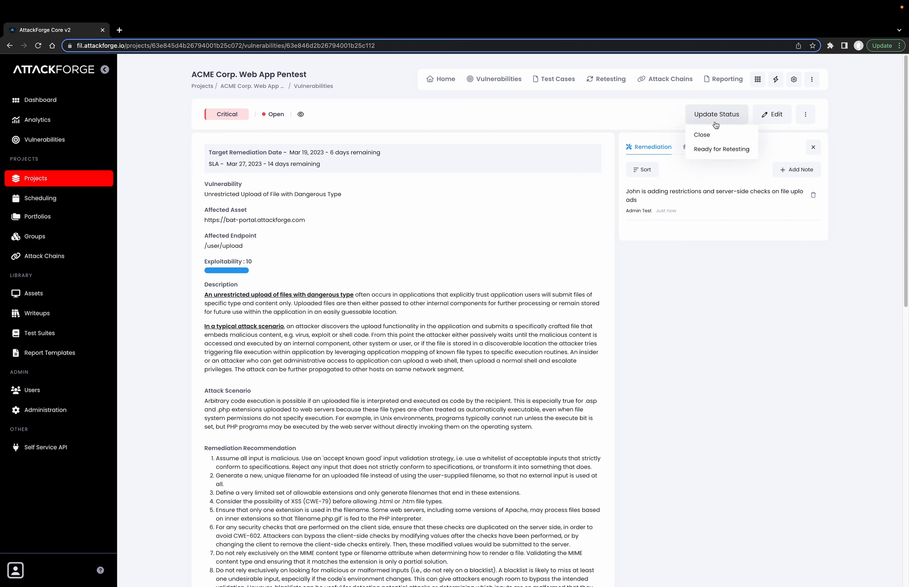
{"action": "left_click", "coordinate": [715, 152]}
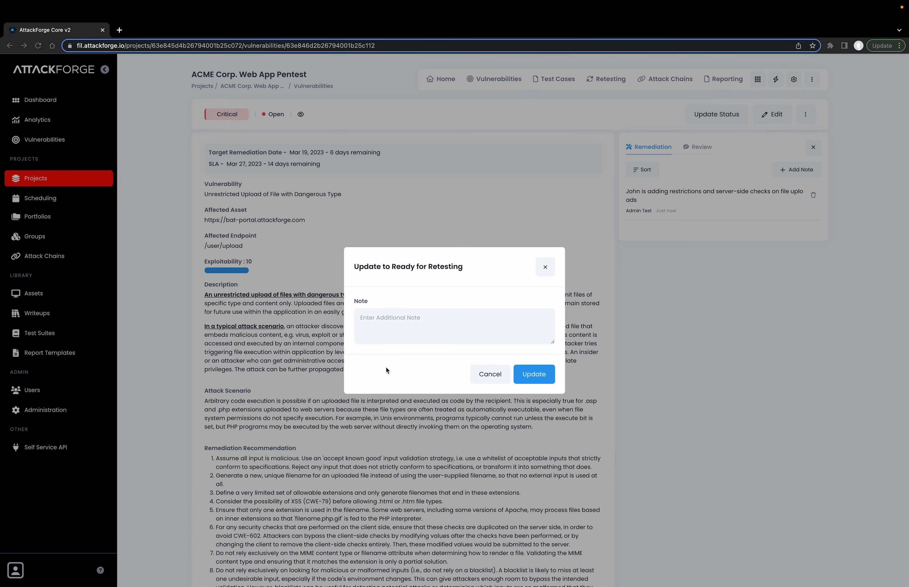
{"action": "left_click", "coordinate": [388, 330]}
{"action": "type", "text": "Restrictions and server-side checks are now enabled."}
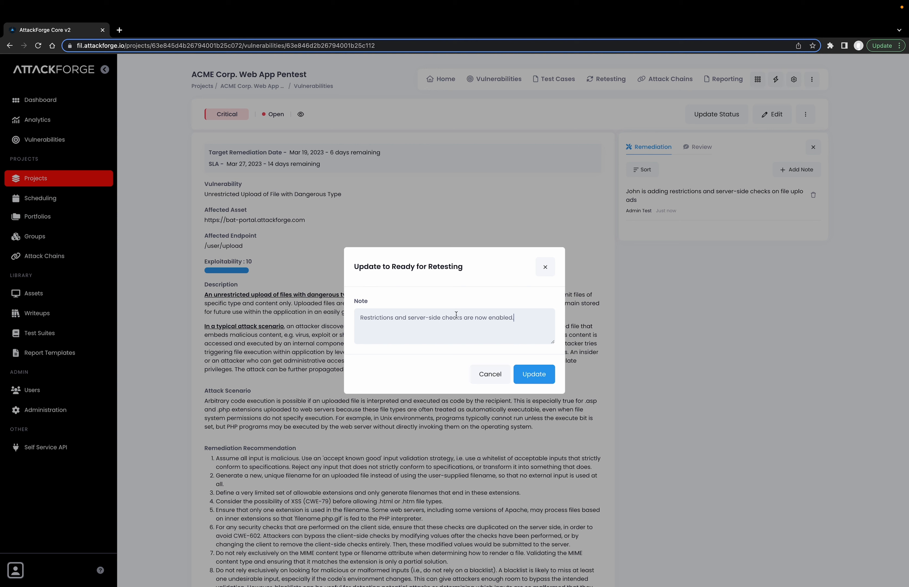
{"action": "left_click", "coordinate": [534, 374]}
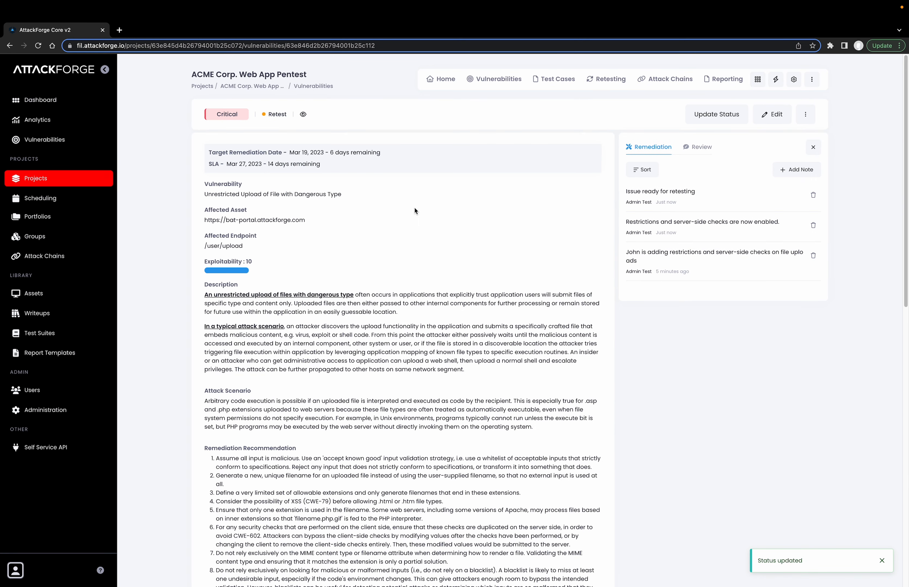
{"action": "mouse_move", "coordinate": [275, 120]}
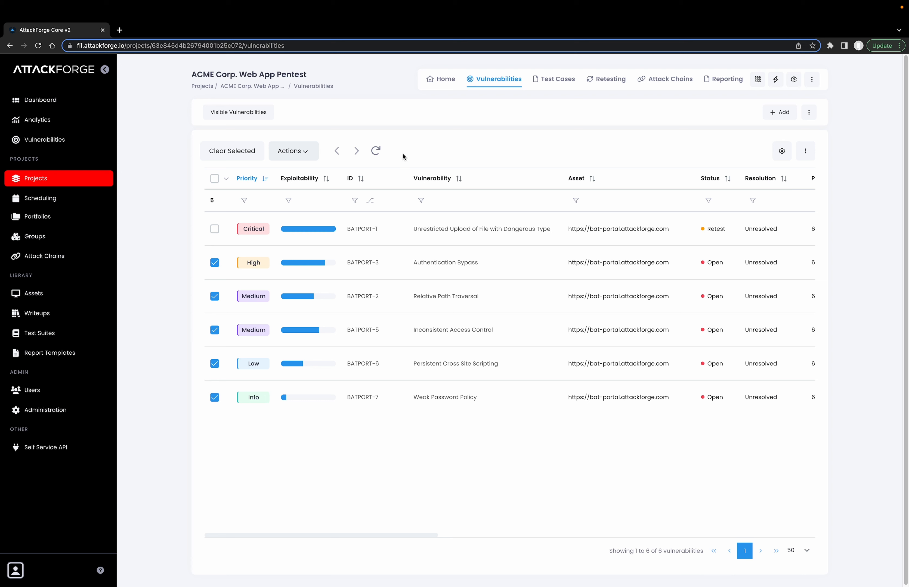
Mark the five selected vulnerabilities as Ready for Retesting and check their status, plan and SLA columns.
{"action": "left_click", "coordinate": [294, 156]}
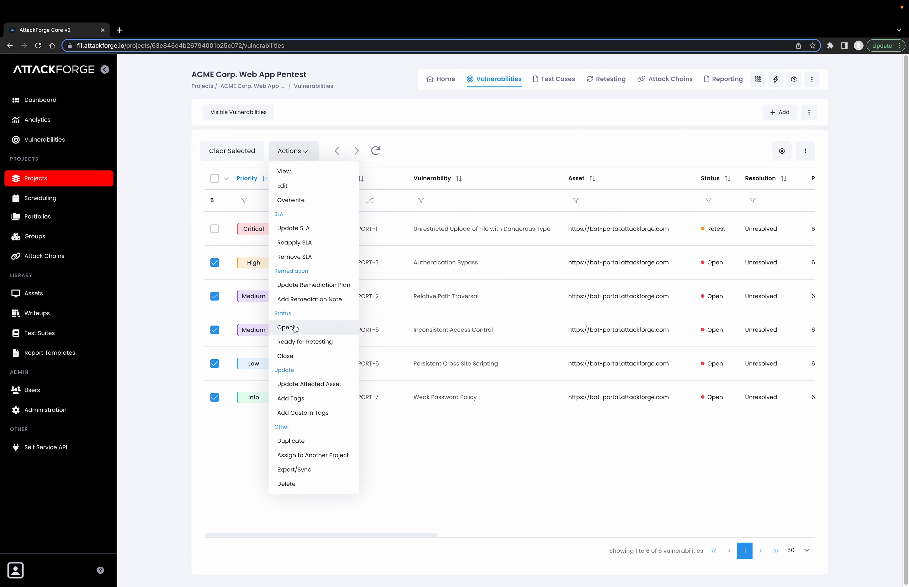
{"action": "left_click", "coordinate": [295, 346]}
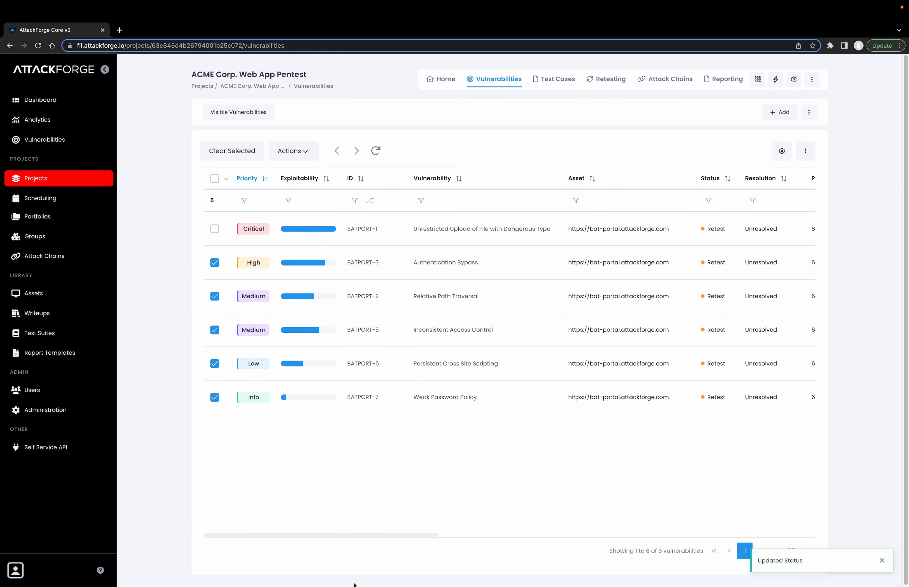
{"action": "left_click_drag", "start_coordinate": [366, 535], "coordinate": [447, 535]}
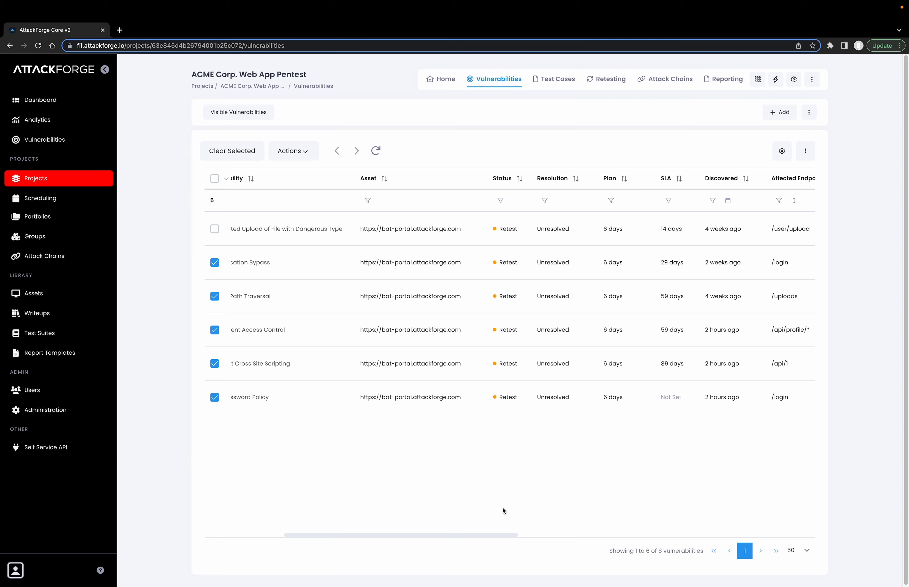
{"action": "left_click_drag", "start_coordinate": [484, 534], "coordinate": [404, 534]}
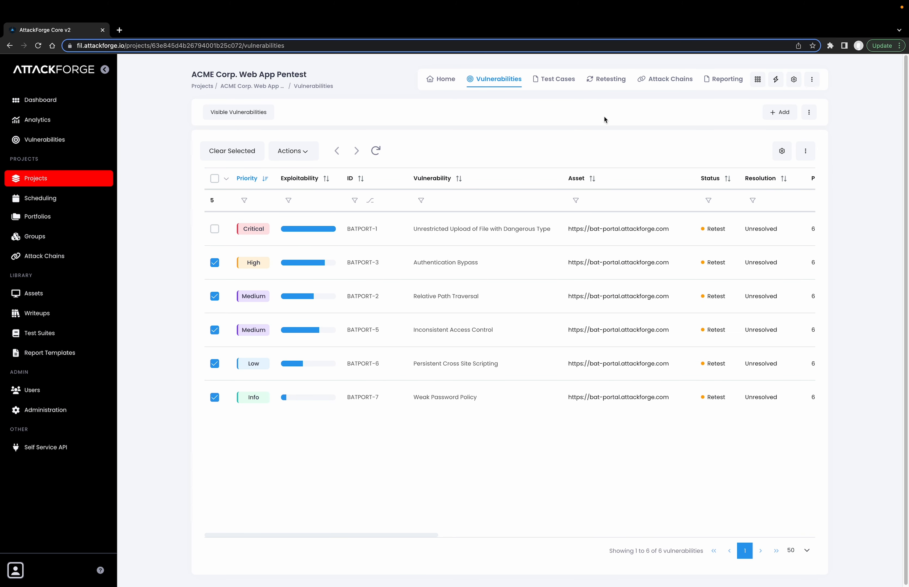
Request a retest of all the project's vulnerabilities, starting on Mar 18, 2023.
{"action": "left_click", "coordinate": [610, 81]}
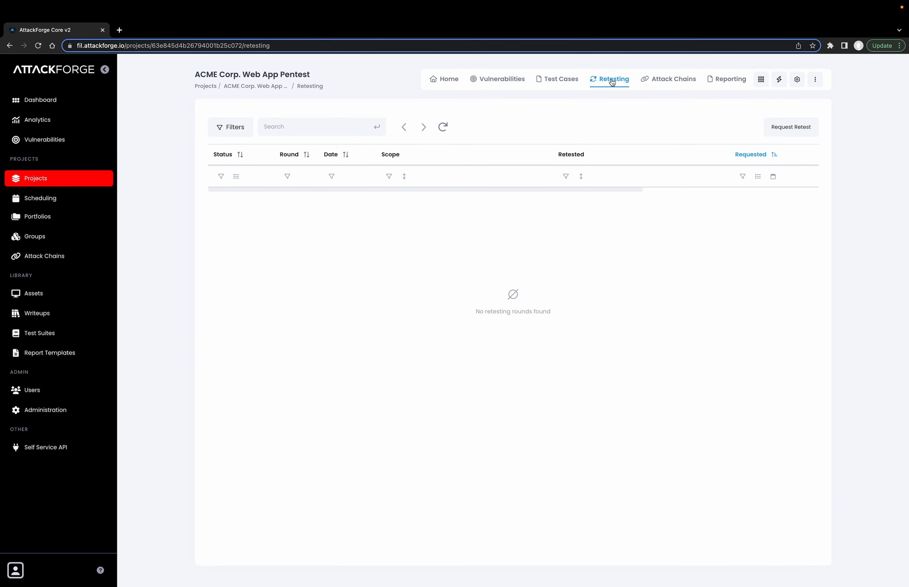
{"action": "left_click", "coordinate": [786, 131]}
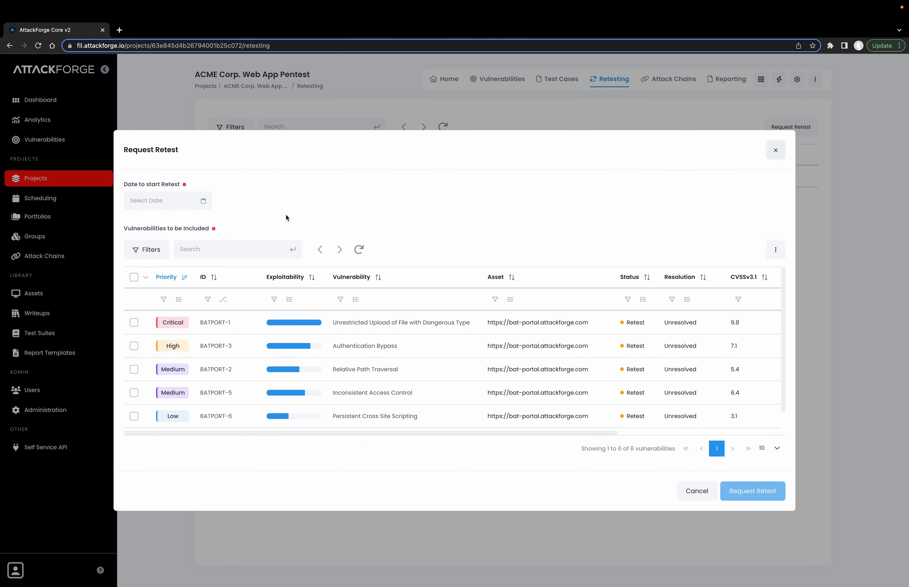
{"action": "left_click", "coordinate": [182, 204]}
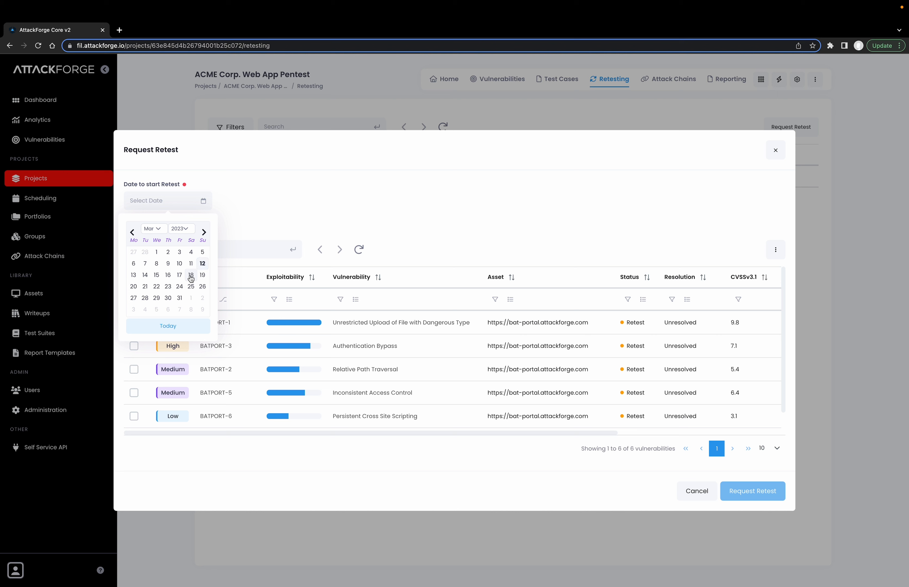
{"action": "left_click", "coordinate": [191, 276]}
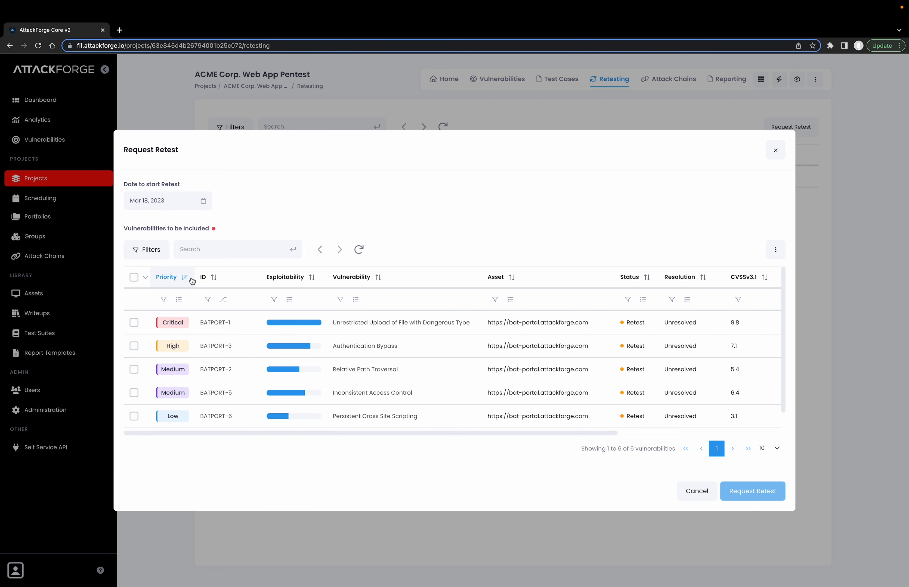
{"action": "left_click", "coordinate": [134, 277]}
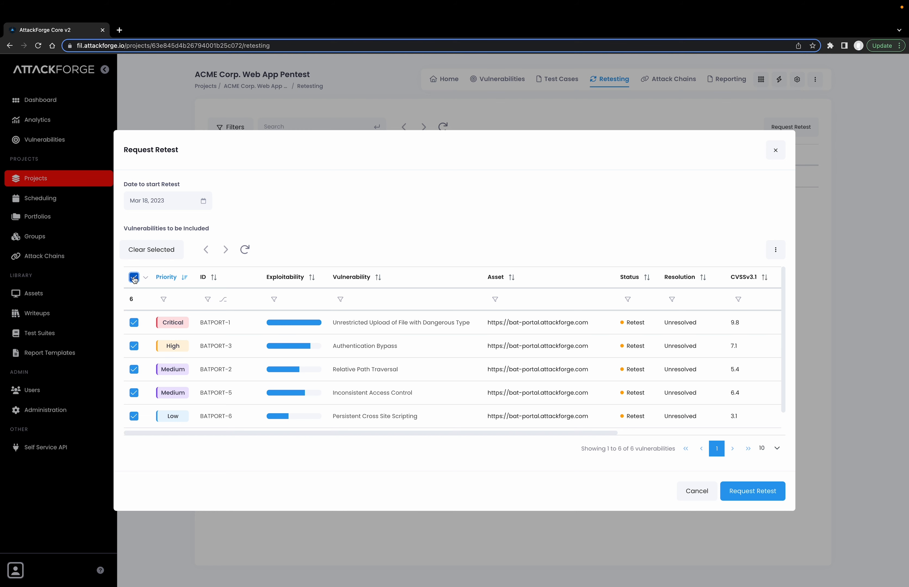
{"action": "left_click", "coordinate": [753, 491]}
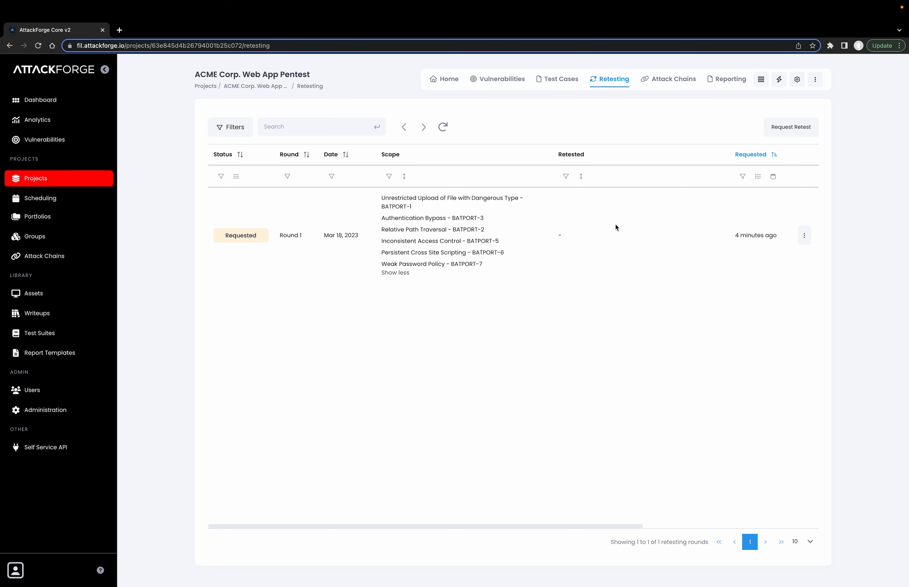
Open BATPORT-1 from the retest round's scope and review its remediation notes, details and evidence.
{"action": "left_click", "coordinate": [486, 202]}
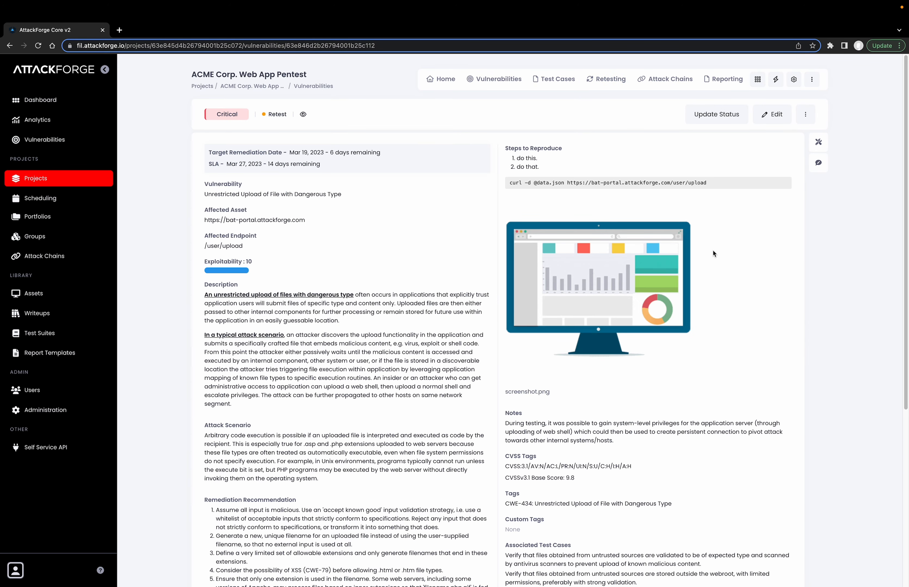
{"action": "left_click", "coordinate": [818, 142]}
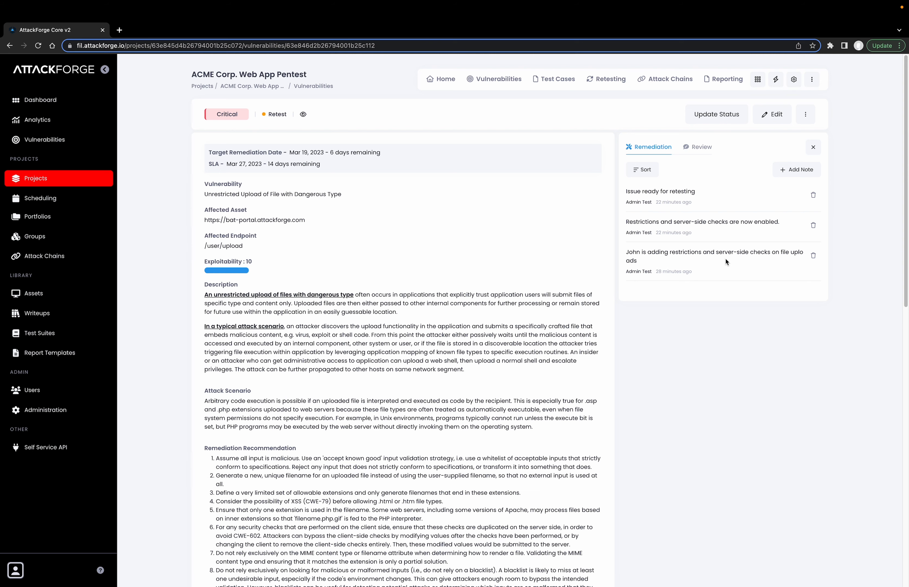
{"action": "left_click", "coordinate": [811, 154]}
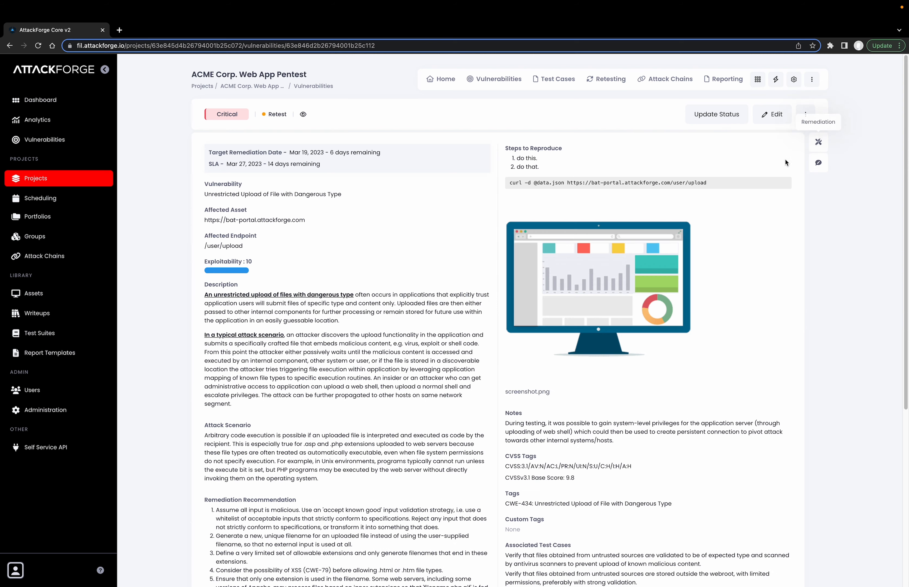
{"action": "scroll", "coordinate": [477, 404], "scroll_direction": "down", "scroll_amount": 6}
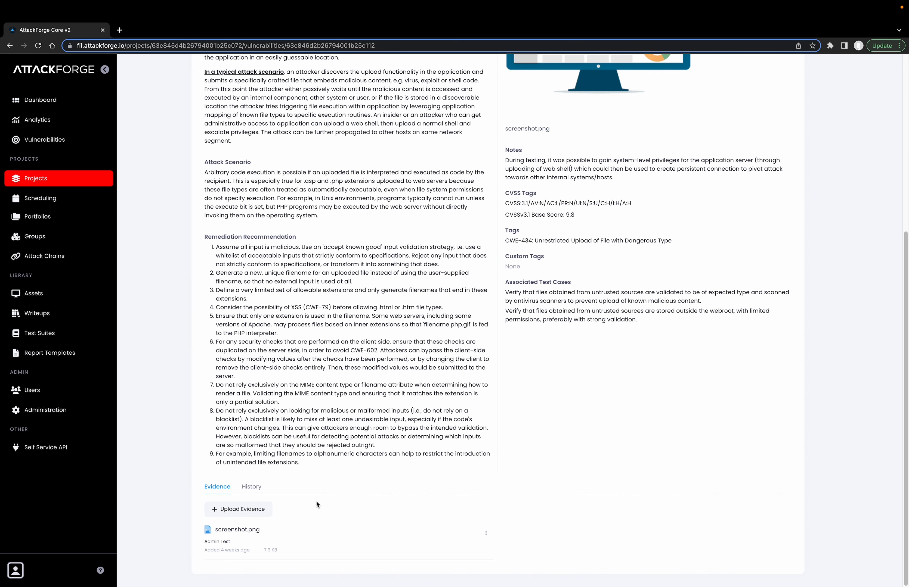
{"action": "scroll", "coordinate": [316, 501], "scroll_direction": "up", "scroll_amount": 7}
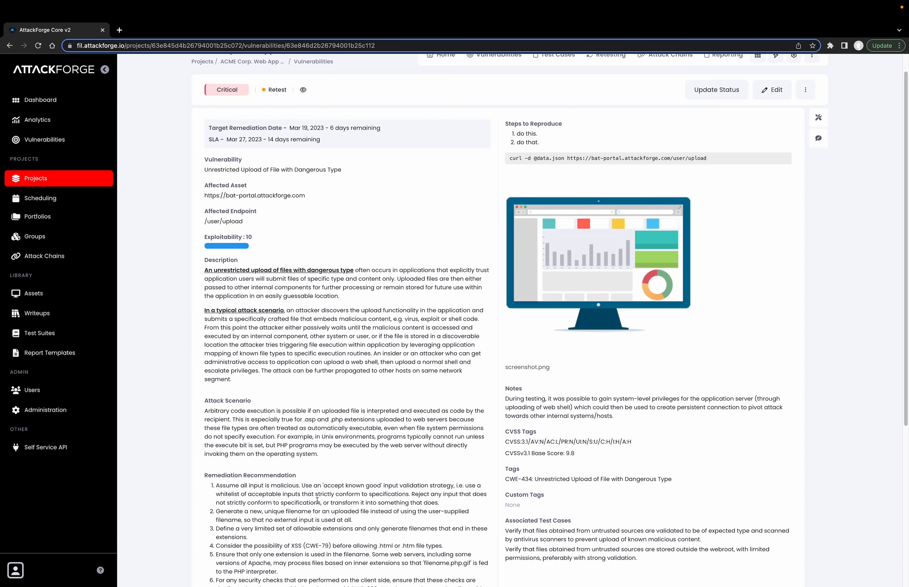
Close the vulnerability with the reason "Issue has been fixed" and the note "NO longer exploitable.", and show its remediation notes.
{"action": "left_click", "coordinate": [729, 116]}
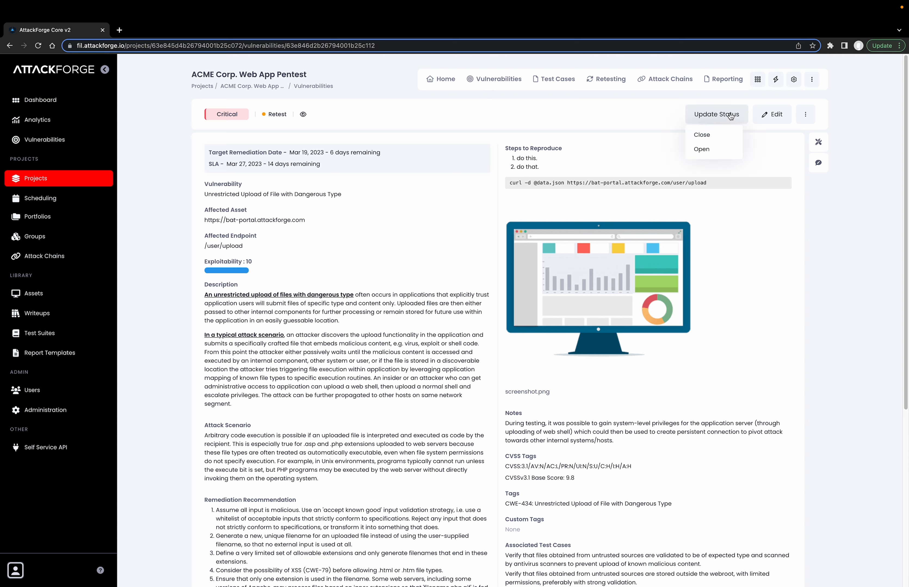
{"action": "left_click", "coordinate": [713, 141]}
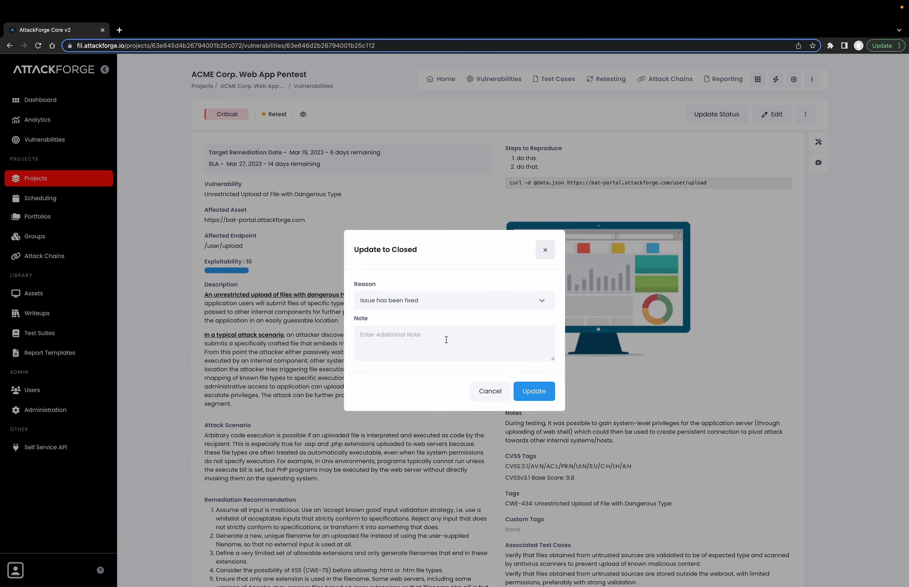
{"action": "left_click", "coordinate": [535, 301]}
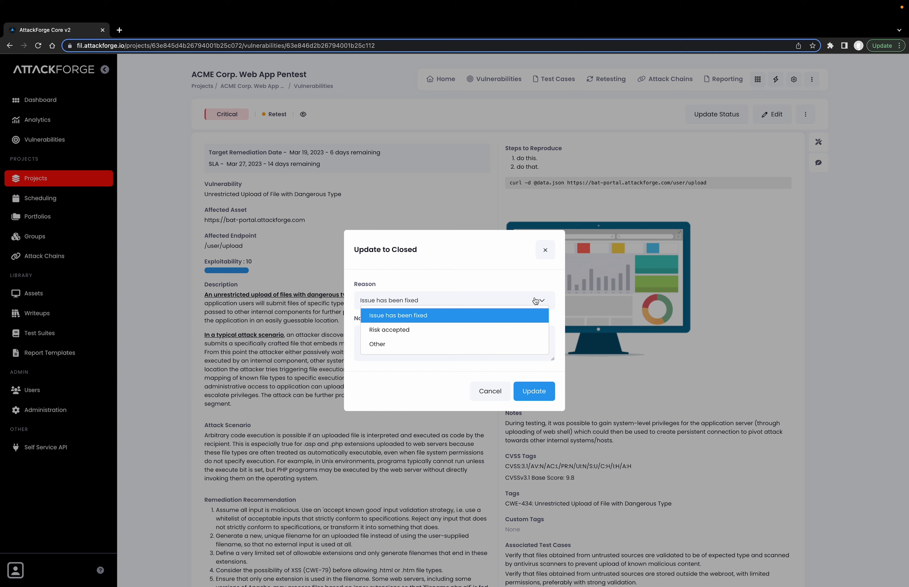
{"action": "left_click", "coordinate": [535, 295]}
{"action": "left_click", "coordinate": [474, 330]}
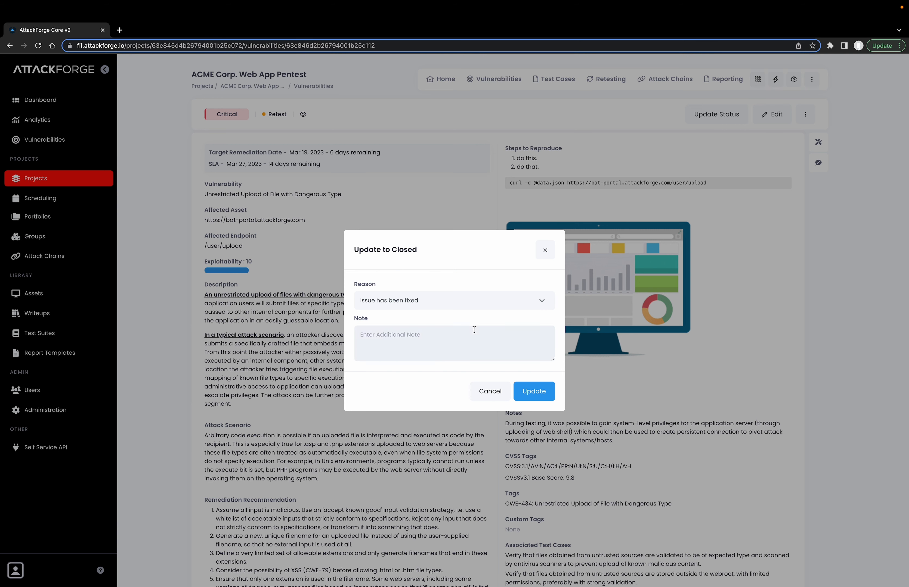
{"action": "type", "text": "NO longer exploitable."}
{"action": "left_click", "coordinate": [530, 396]}
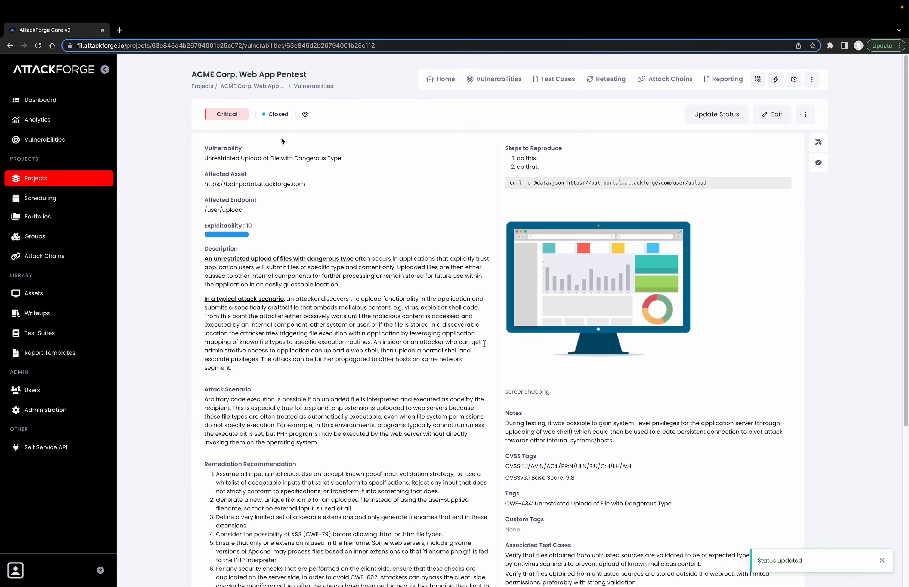
{"action": "mouse_move", "coordinate": [279, 120]}
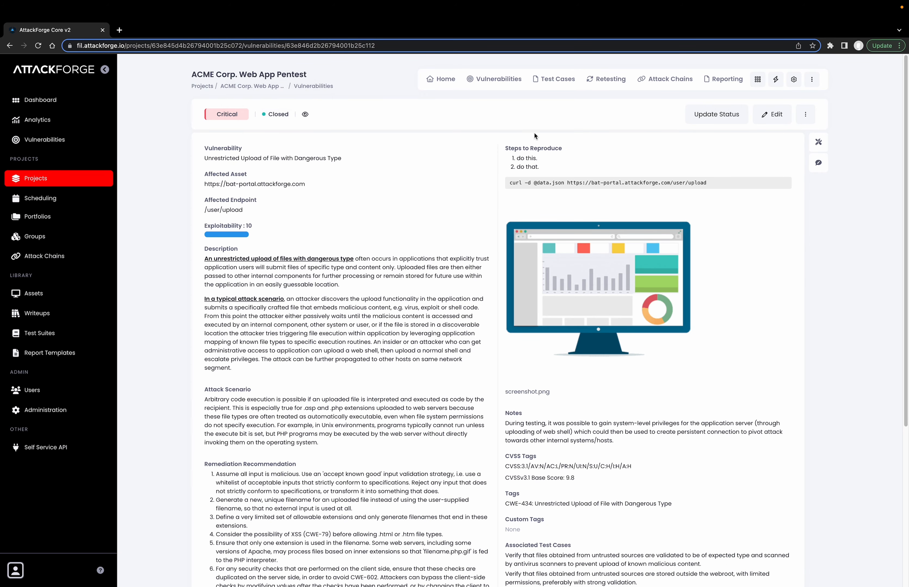
{"action": "left_click", "coordinate": [818, 143]}
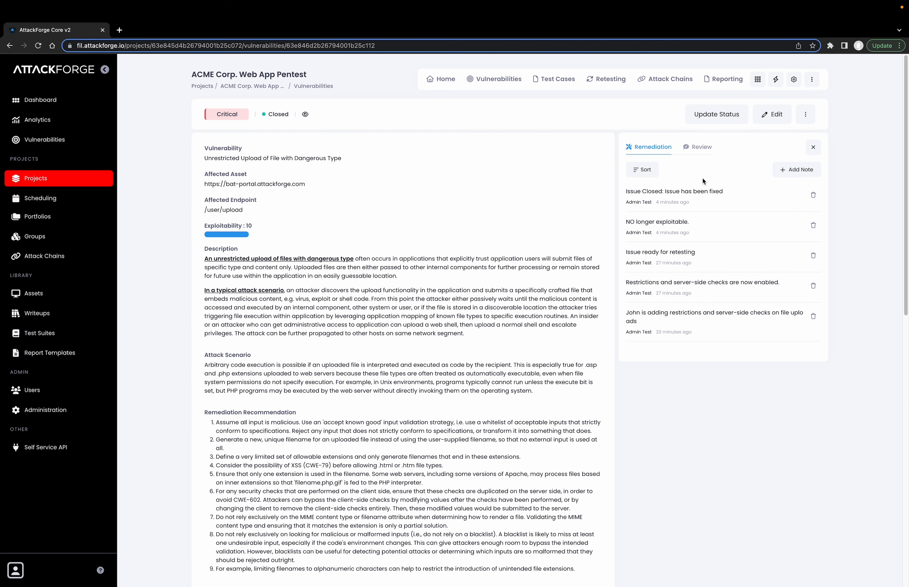
Mark Round 1 of the project's retesting as completed and expand its full scope list.
{"action": "left_click", "coordinate": [611, 84]}
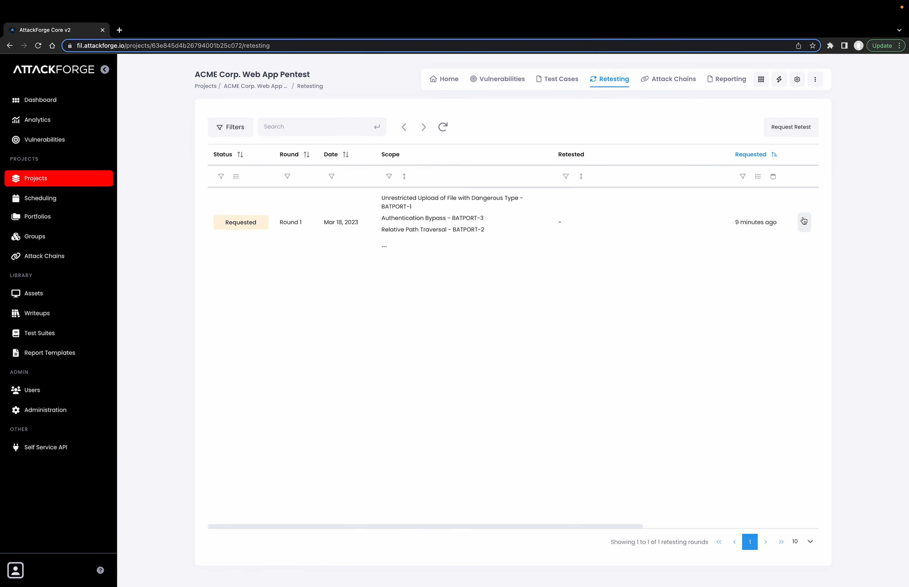
{"action": "left_click", "coordinate": [804, 222]}
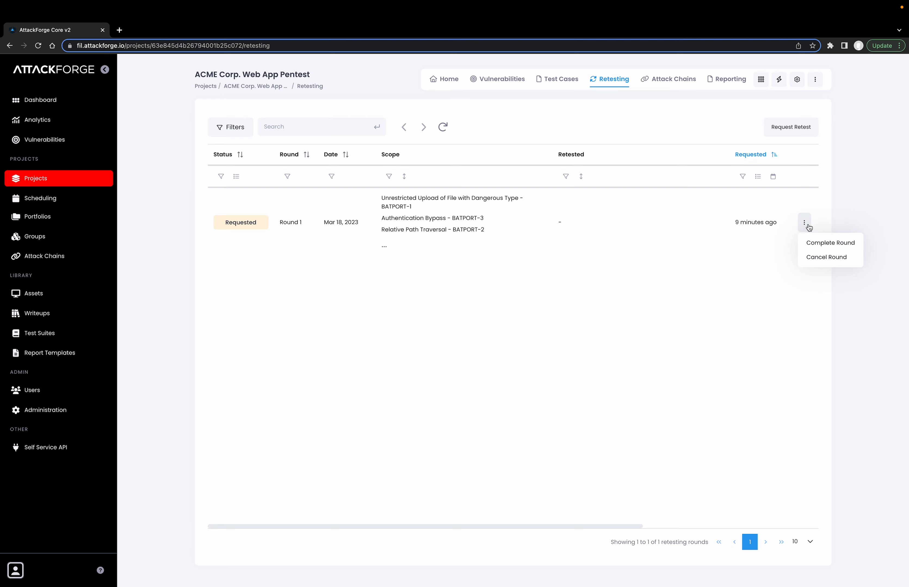
{"action": "left_click", "coordinate": [817, 244]}
{"action": "left_click", "coordinate": [517, 352]}
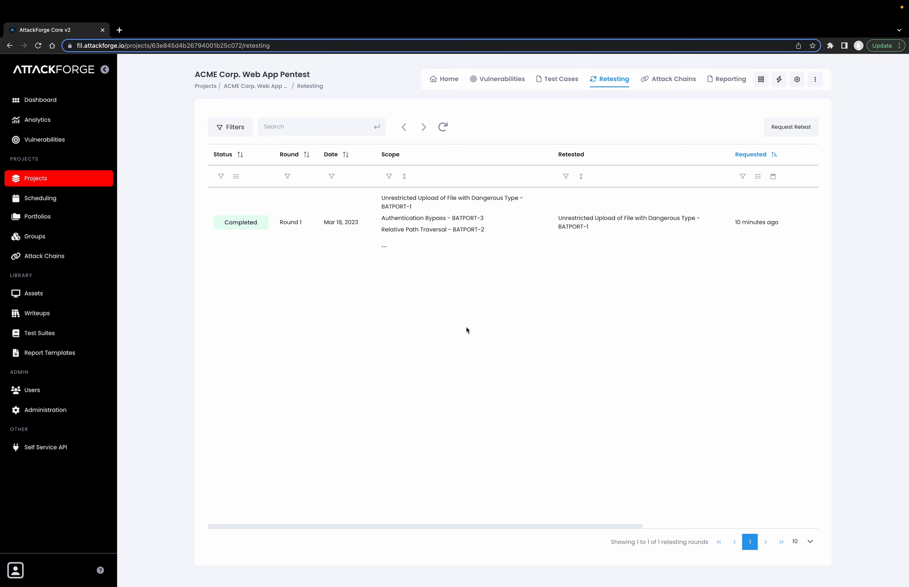
{"action": "left_click", "coordinate": [385, 247]}
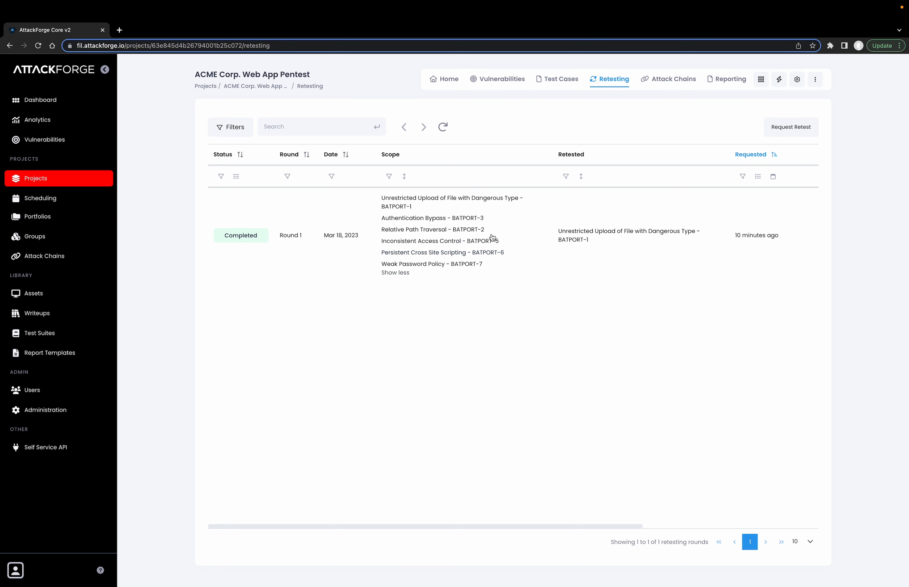